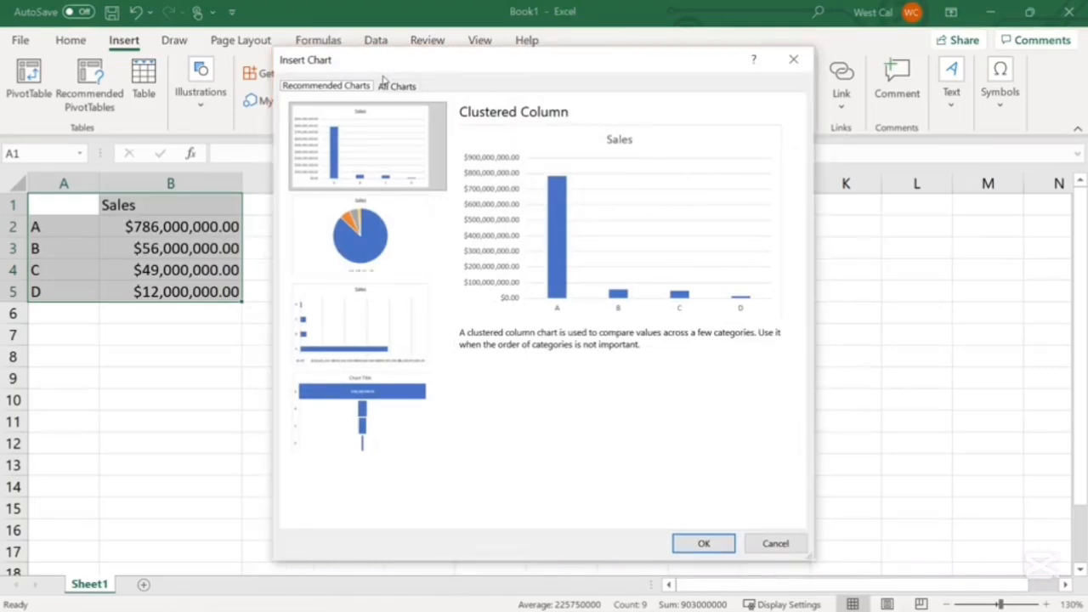
Preview the recommended chart types for the sales data and close the Insert Chart dialog without inserting
click(383, 228)
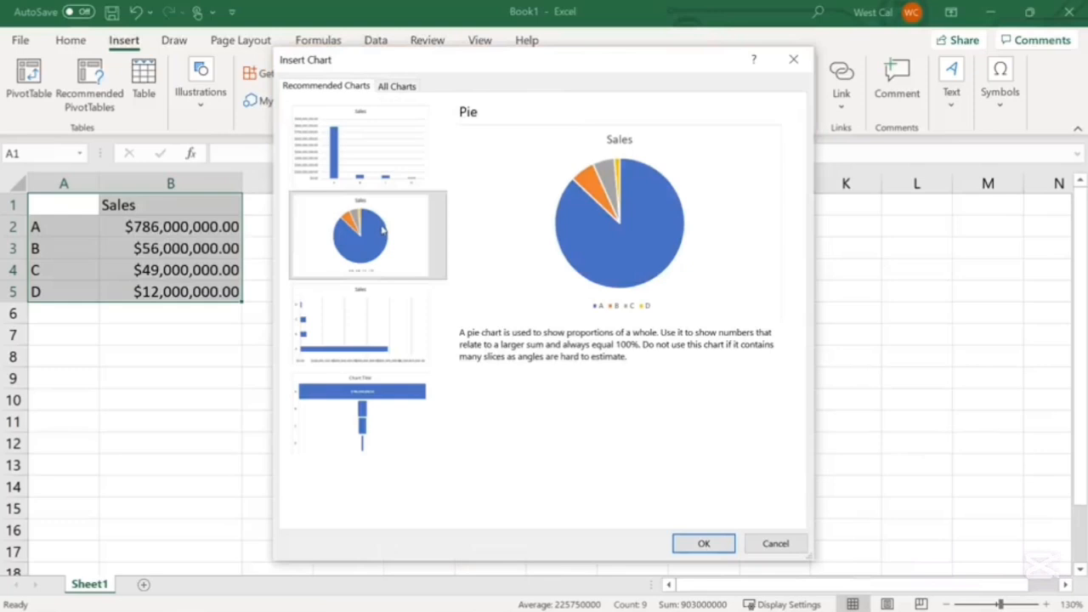
click(369, 330)
click(369, 414)
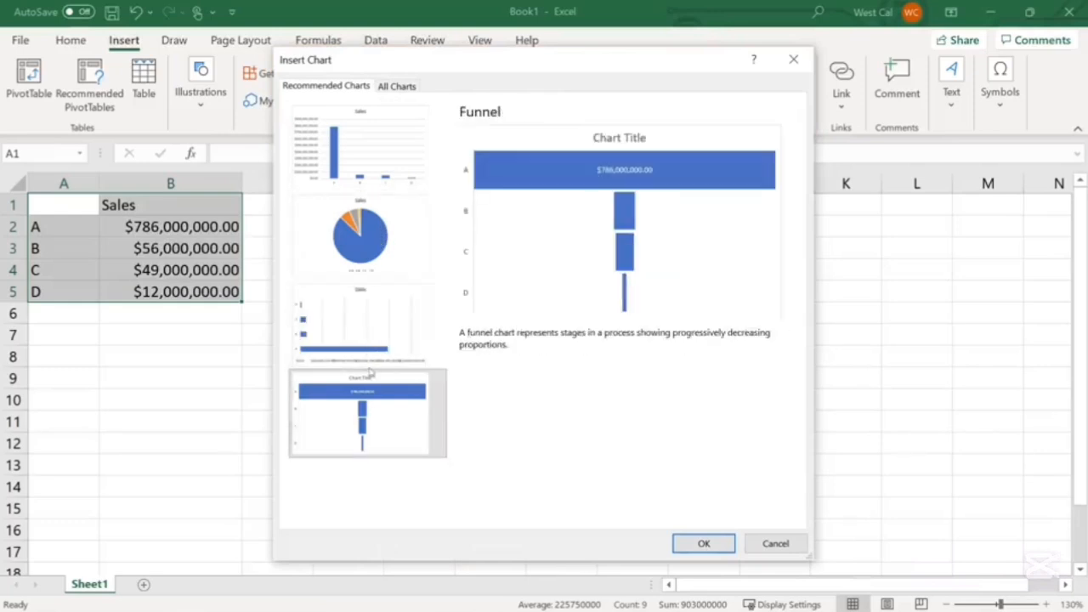
click(371, 176)
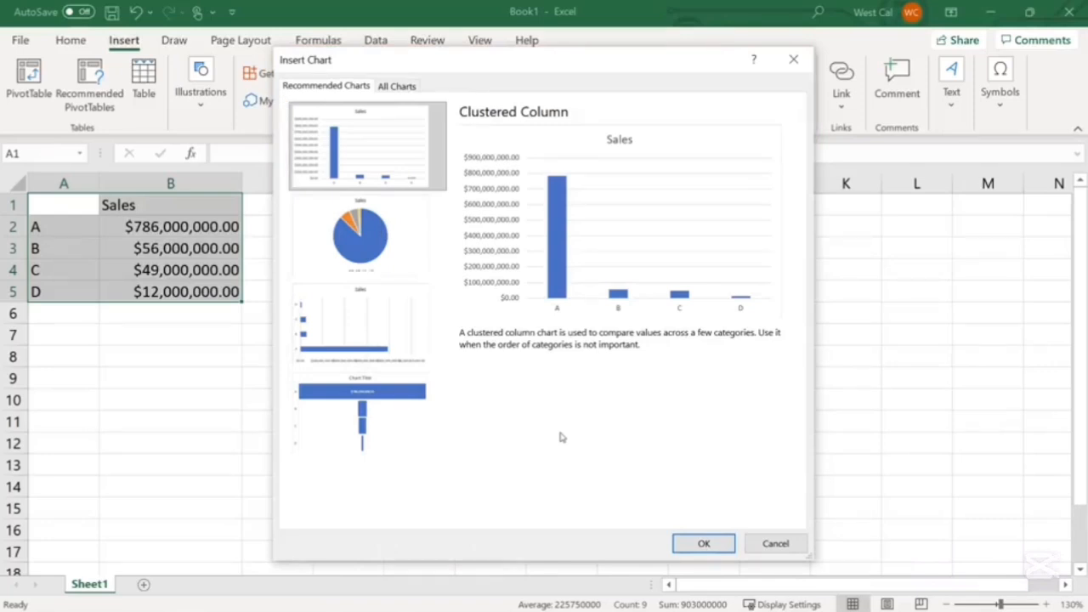
click(773, 544)
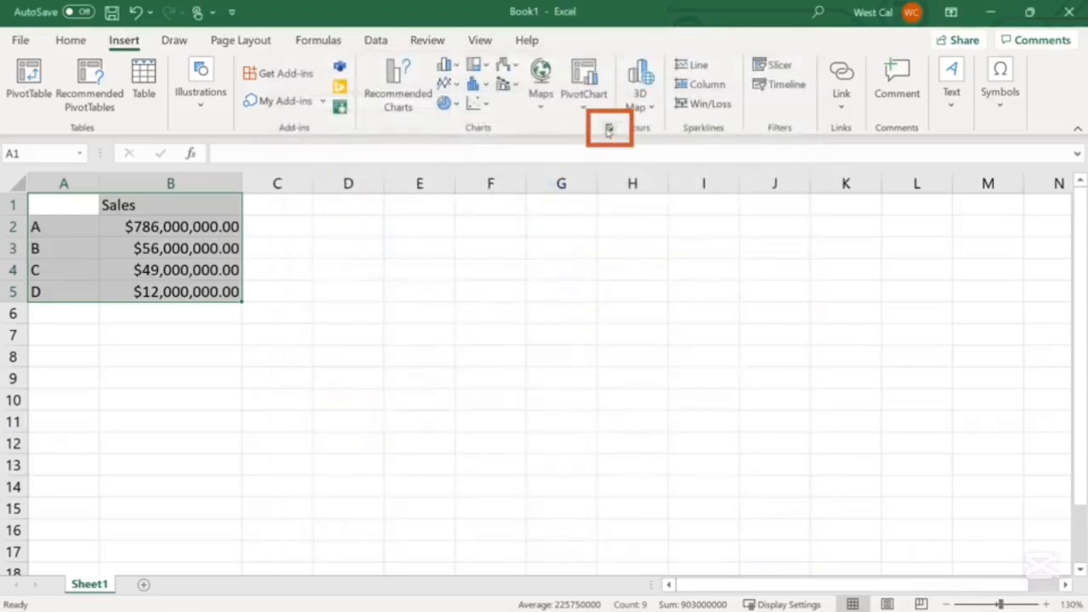
Reopen the Insert Chart dialog and insert a pie chart of the sales figures
click(608, 129)
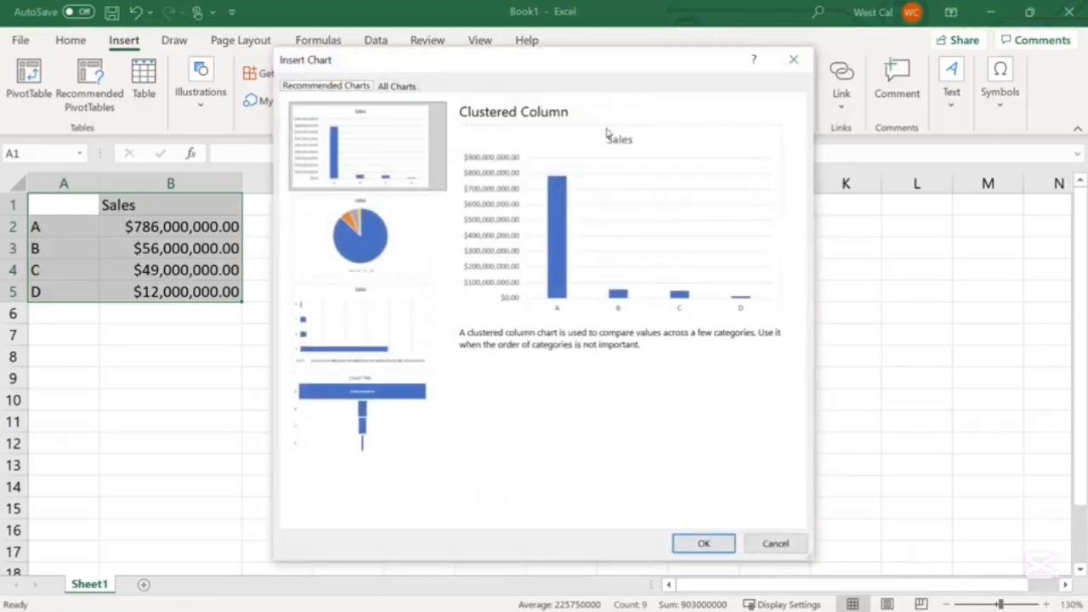
click(403, 85)
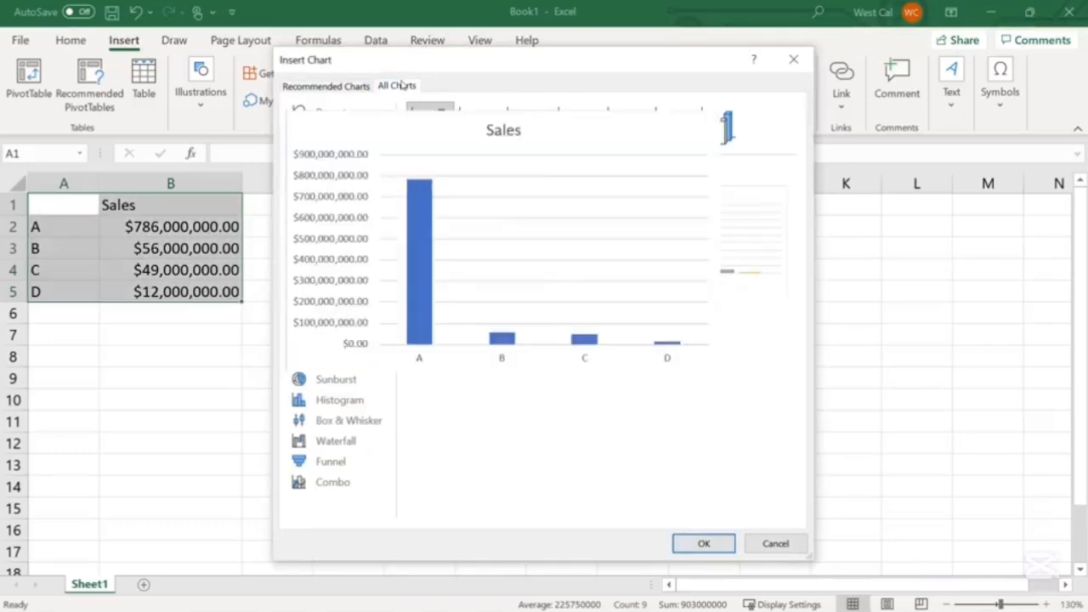
double_click(502, 240)
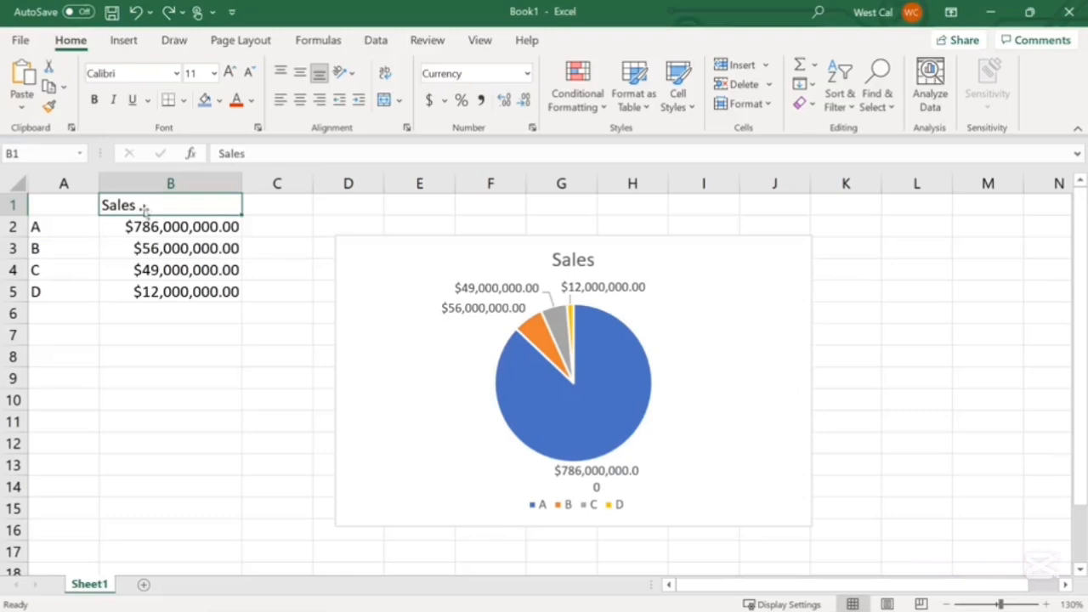
Move the pie chart up beside the sales data, starting near cell C1
click(391, 318)
drag(393, 328, 303, 287)
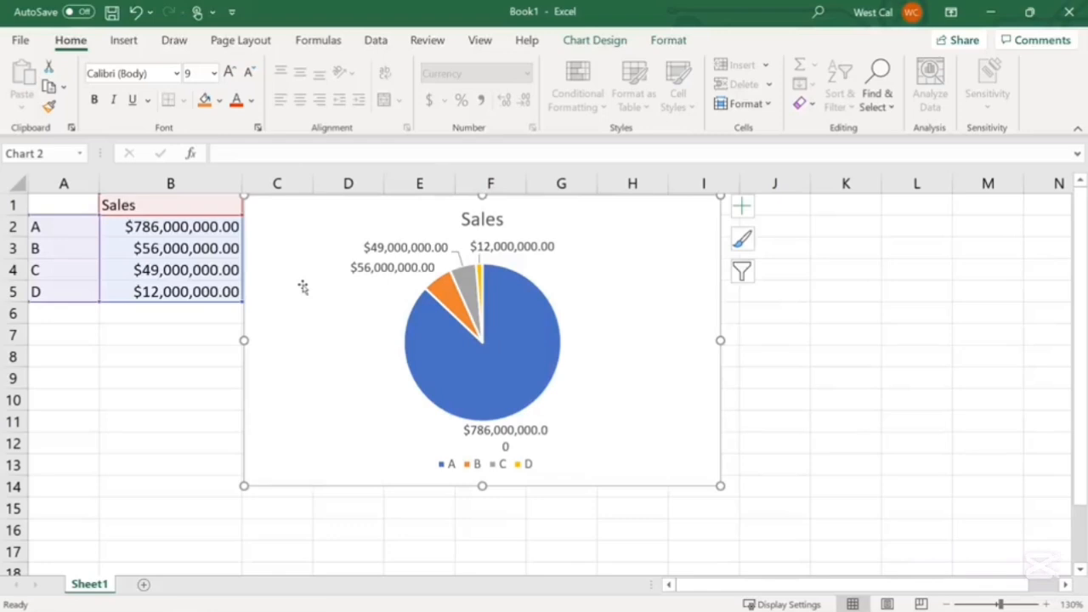
click(169, 209)
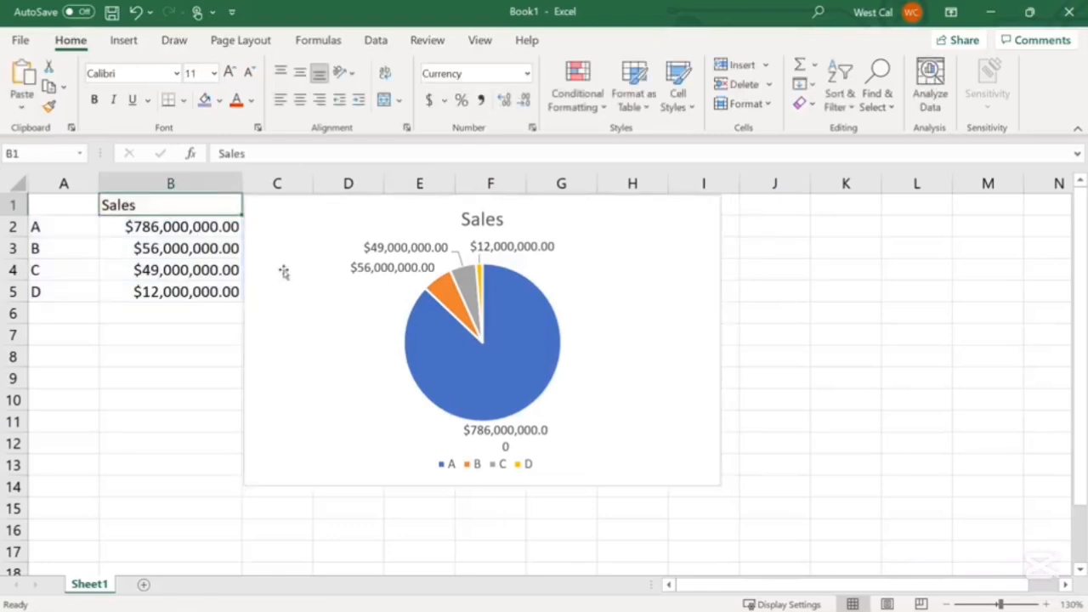
click(326, 290)
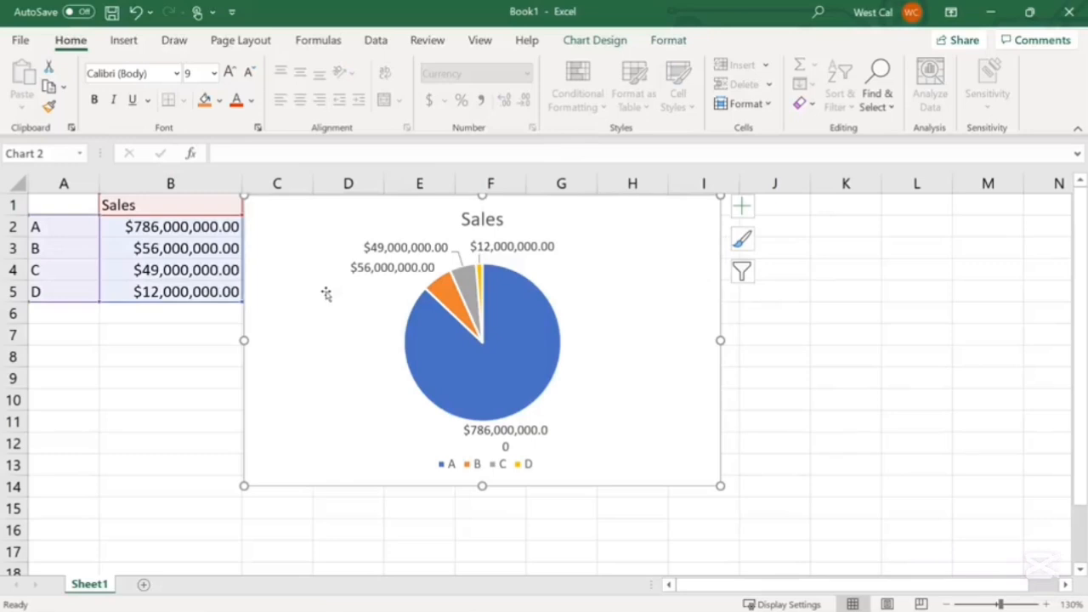
Set the chart's height to 2.5" and width to 4.5"
click(669, 43)
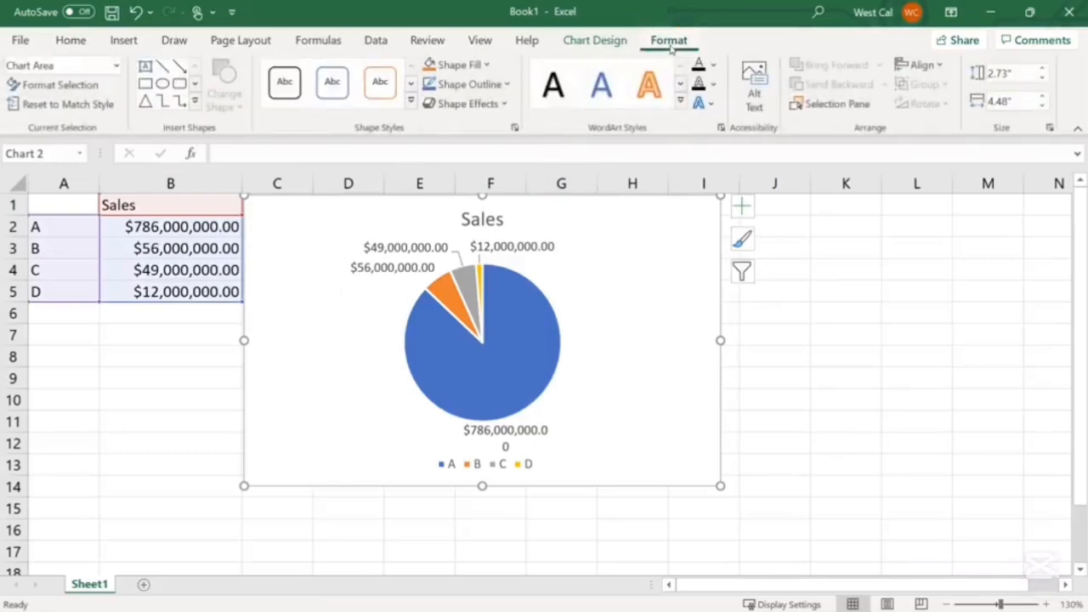
click(999, 73)
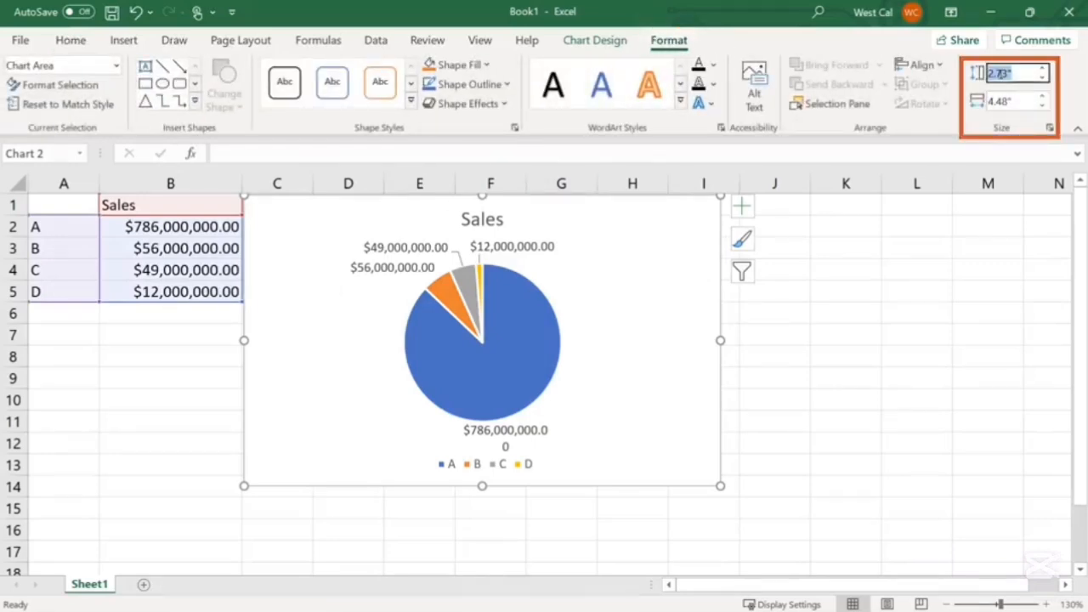
text(2.5)
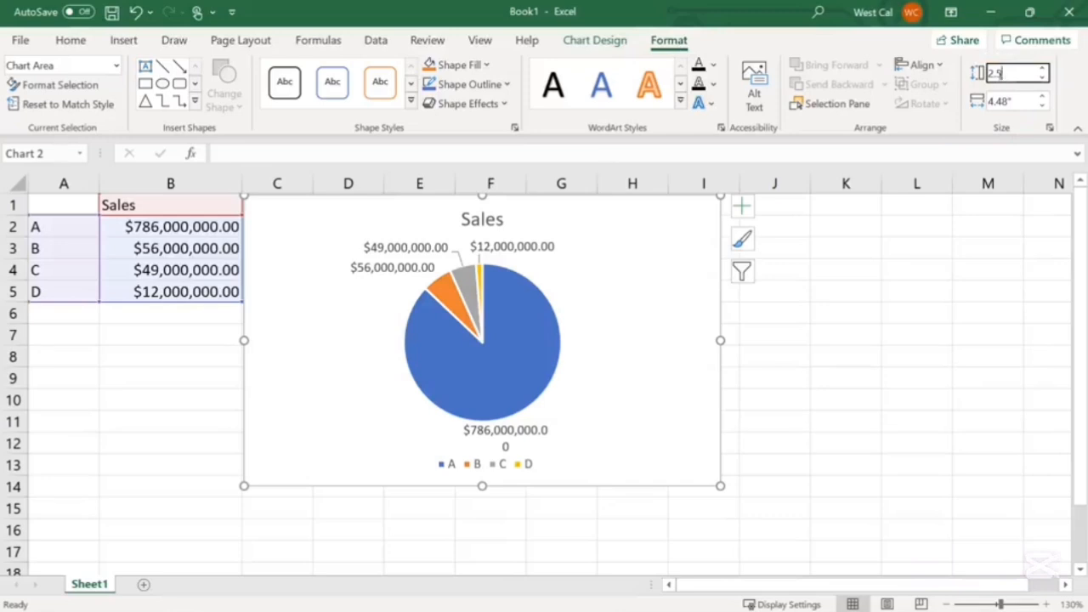
click(999, 100)
text(4.5)
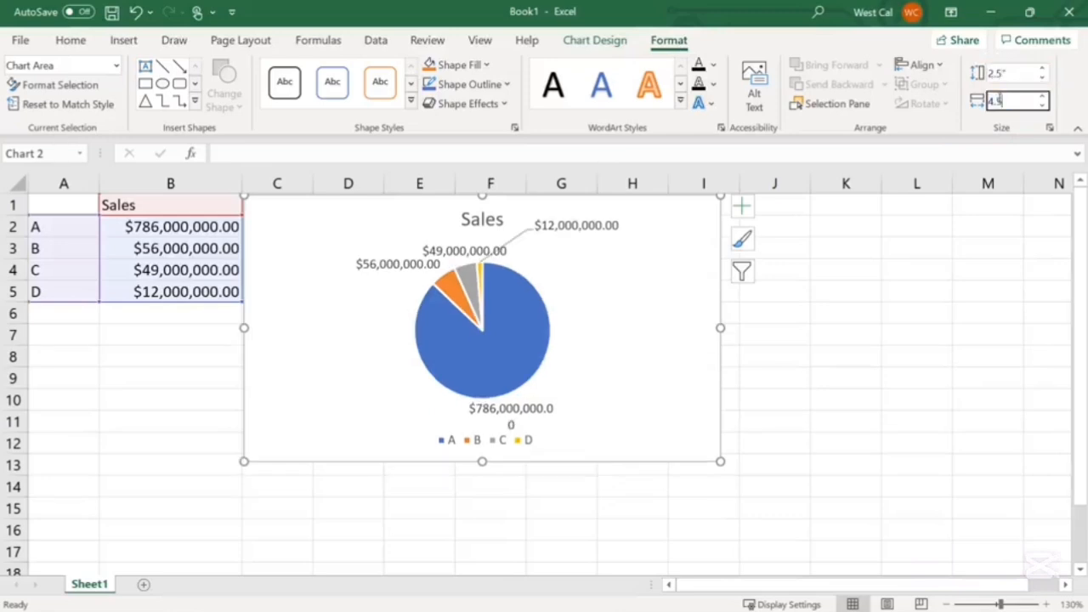
key(Return)
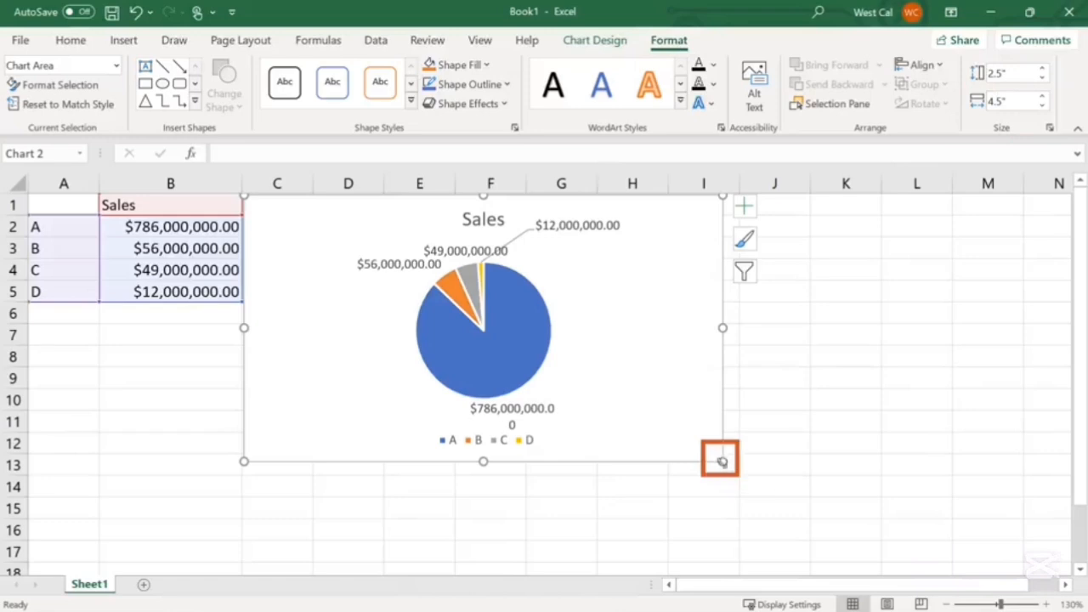
Drag the chart's corner sizing handle and the data range's sizing handles in the sheet
drag(722, 461, 767, 501)
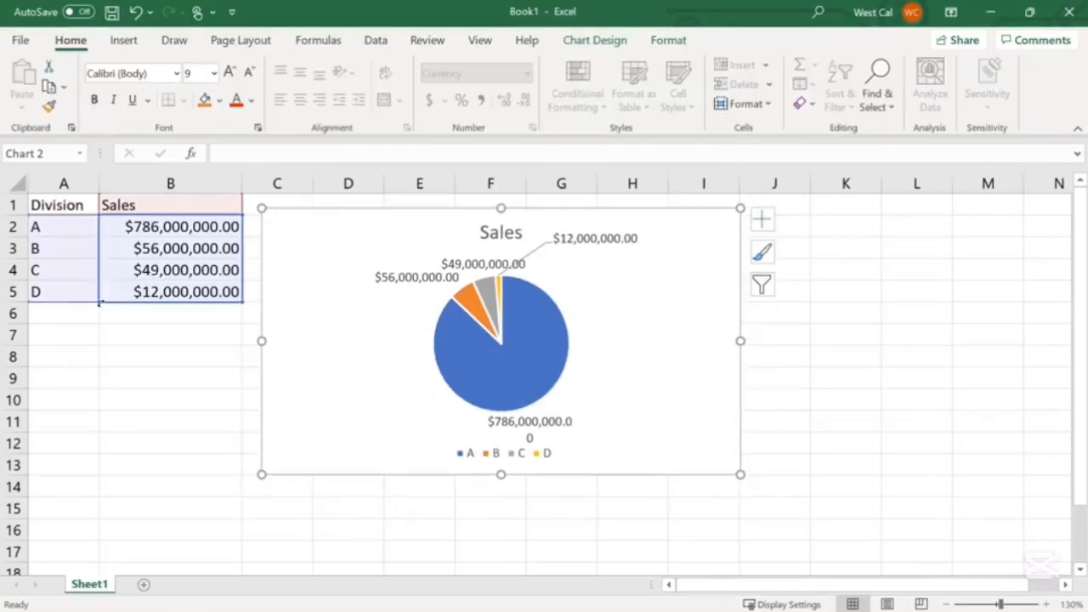
mouse_move(98, 294)
mouse_down()
mouse_move(97, 257)
mouse_move(93, 294)
mouse_up()
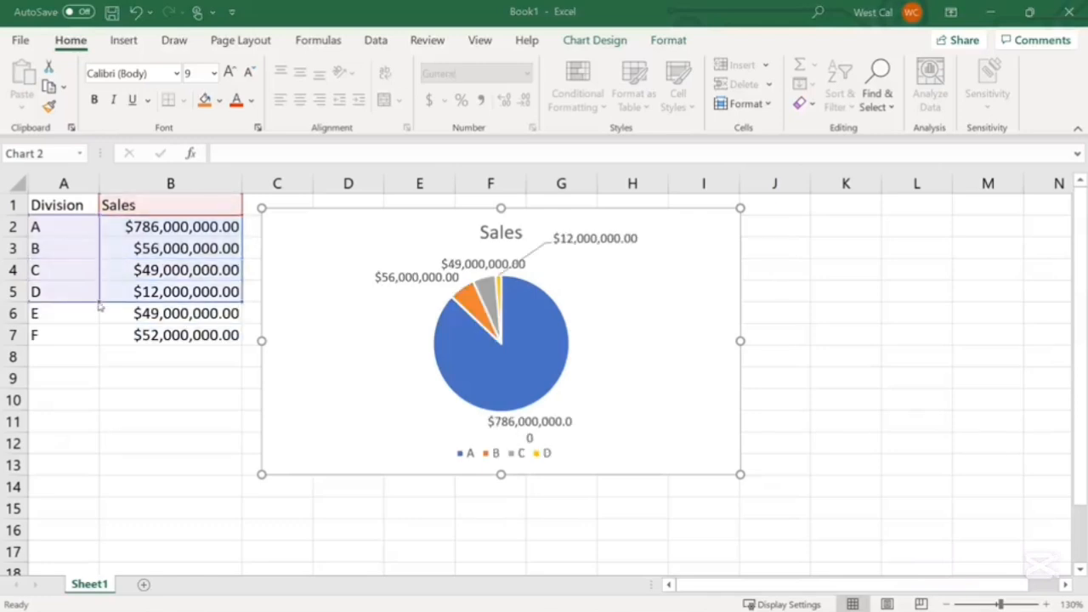
drag(99, 305, 93, 340)
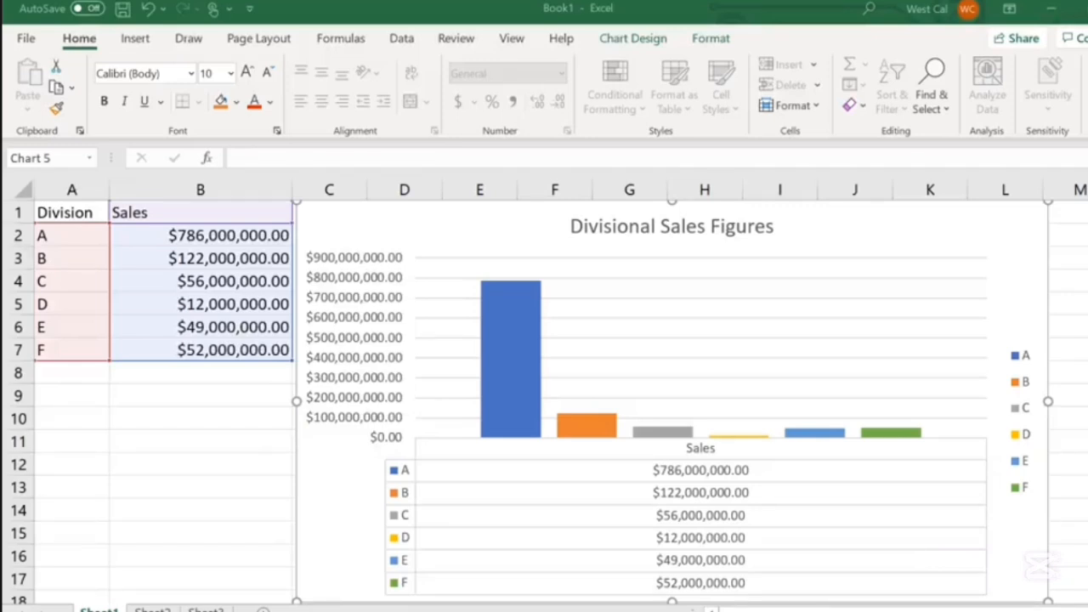
Explore the Add Chart Element, Quick Layout and Change Colors options for the Divisional Sales Figures chart
click(610, 40)
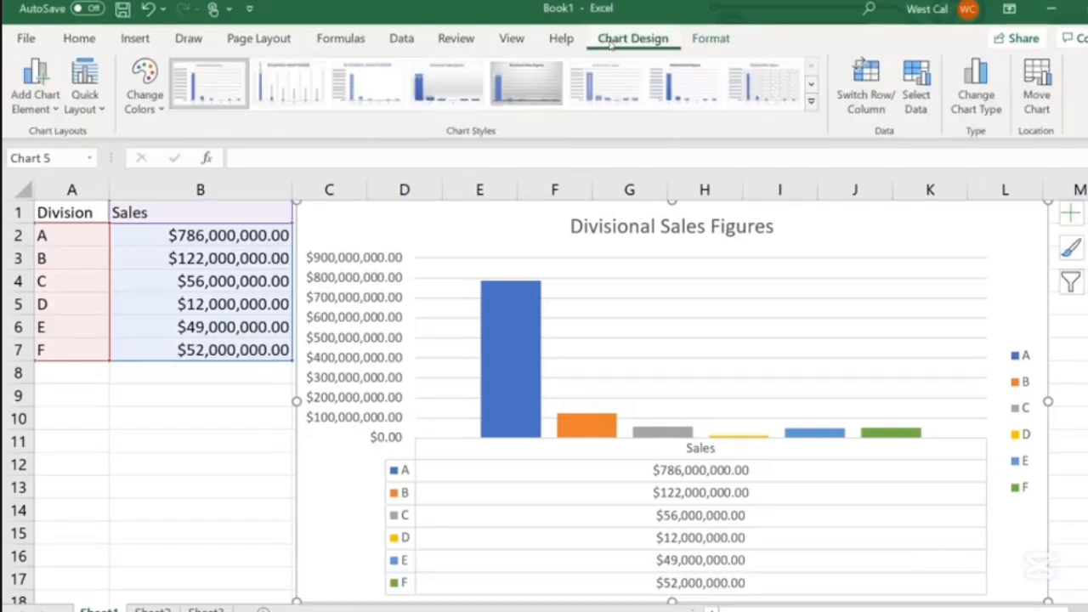
click(42, 97)
click(43, 97)
click(85, 93)
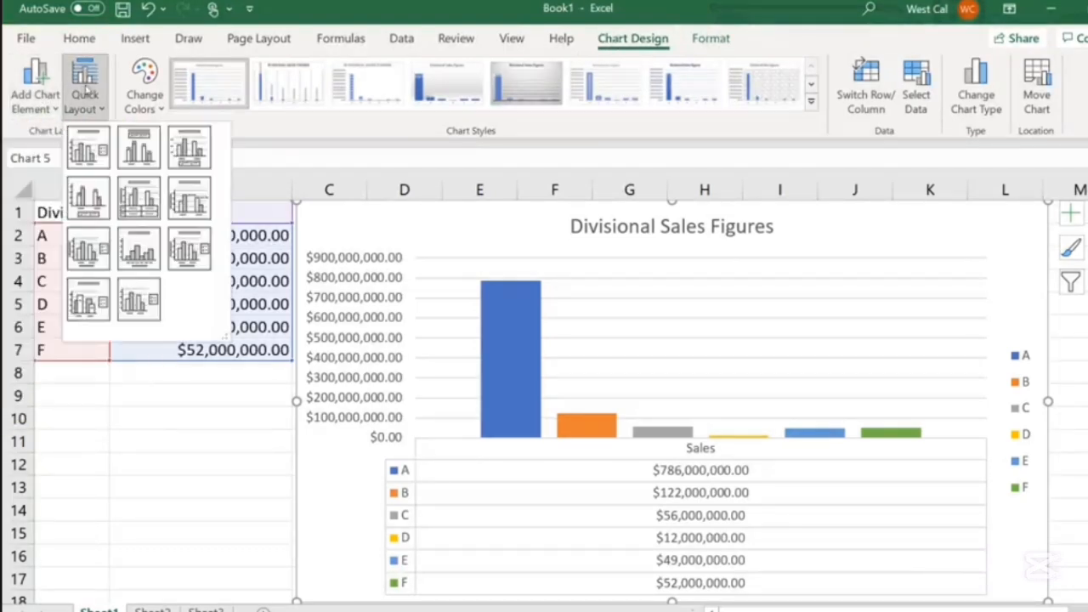
click(145, 85)
click(144, 85)
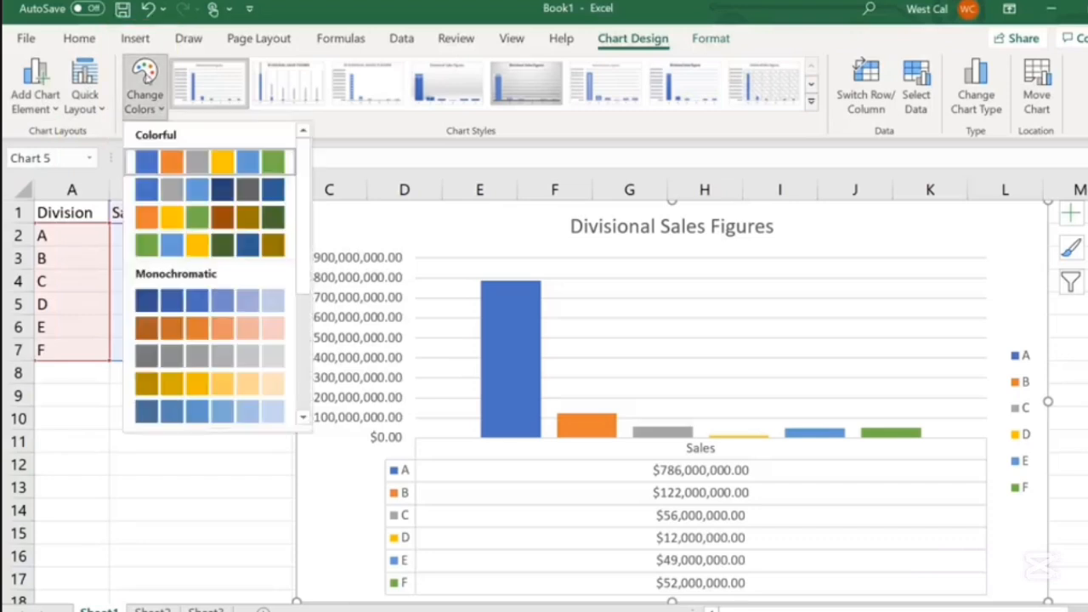
click(144, 85)
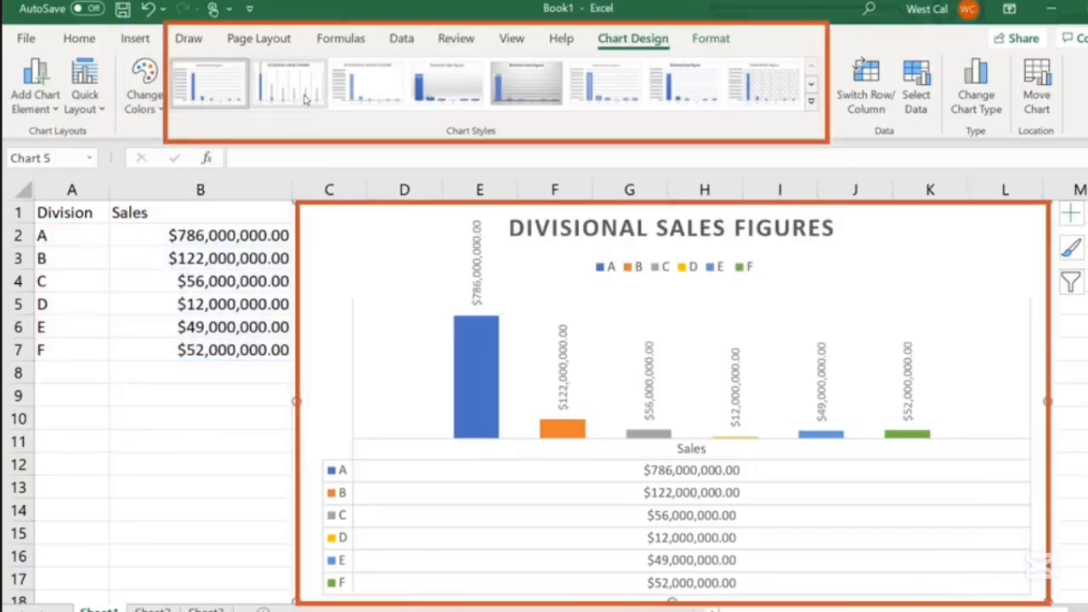
Switch the chart's rows and columns, and switch them back again
click(866, 102)
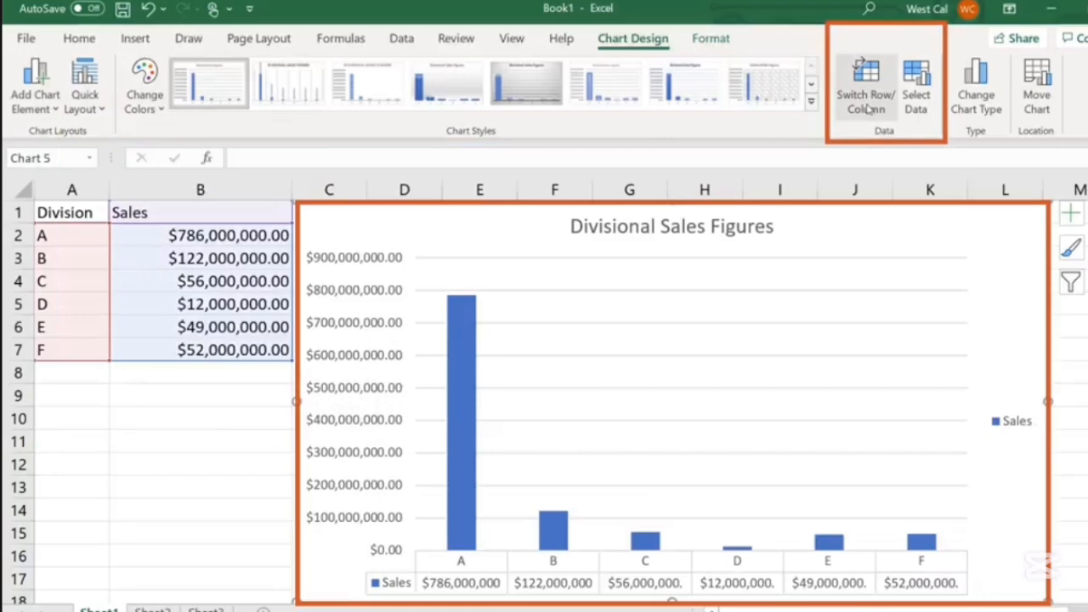
click(869, 108)
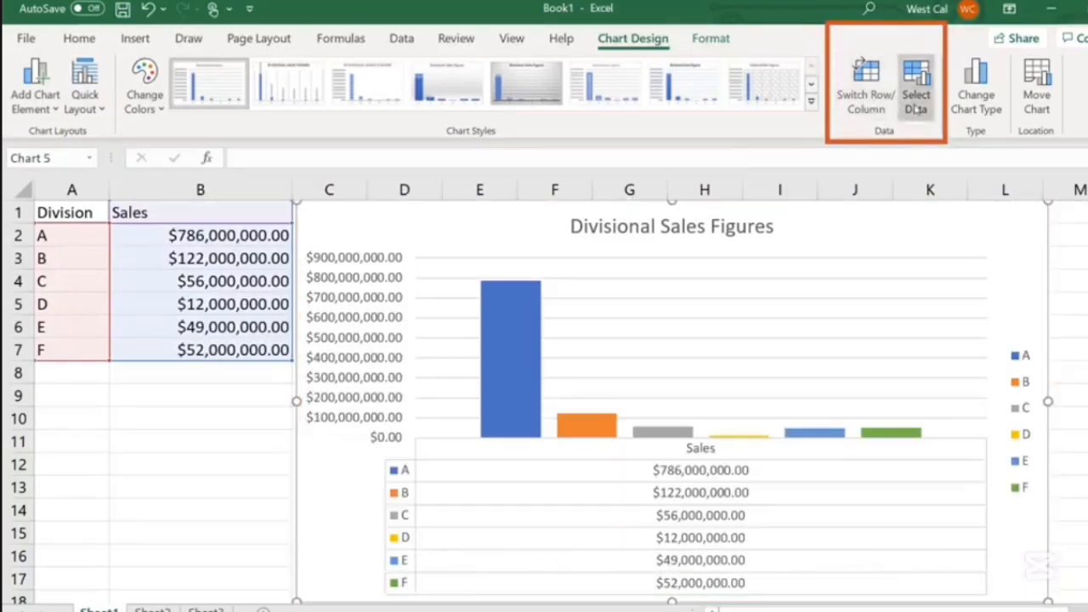
Open the Select Data and Change Chart Type dialogs and close each without changes
click(915, 106)
key(Escape)
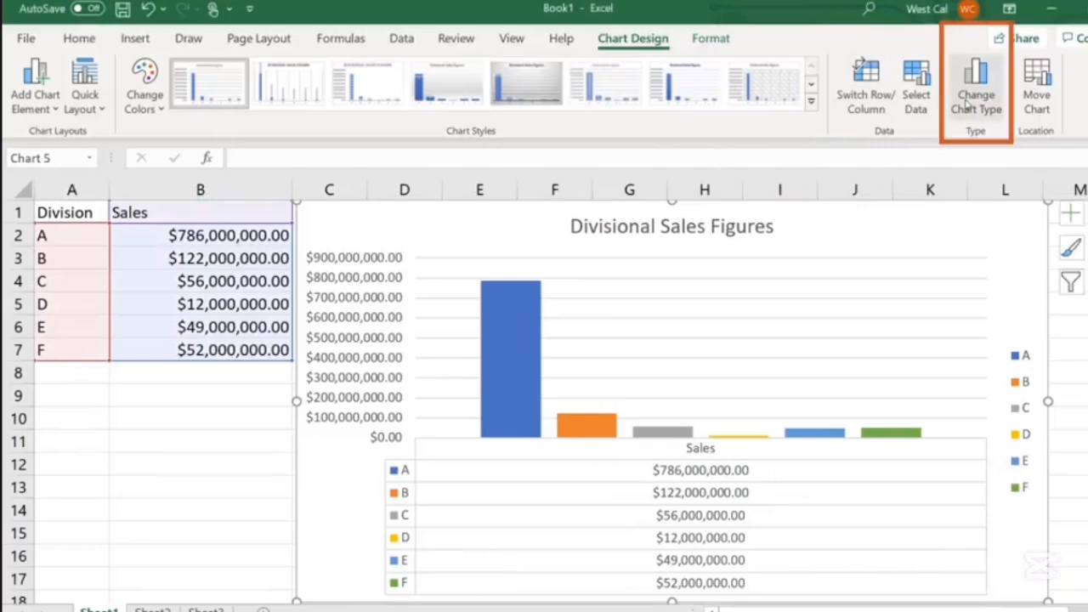
click(969, 104)
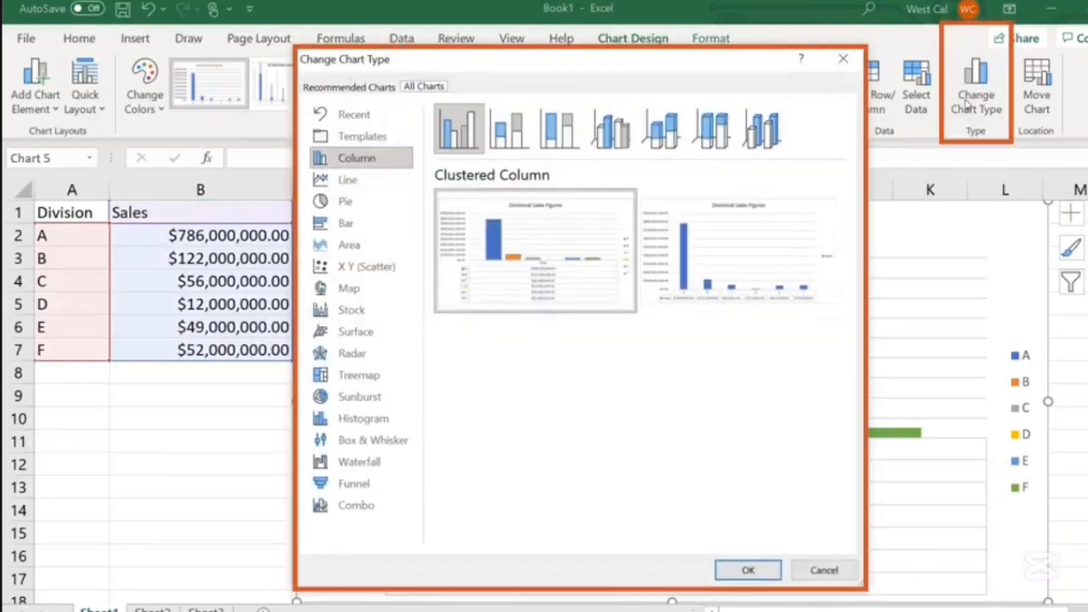
key(Escape)
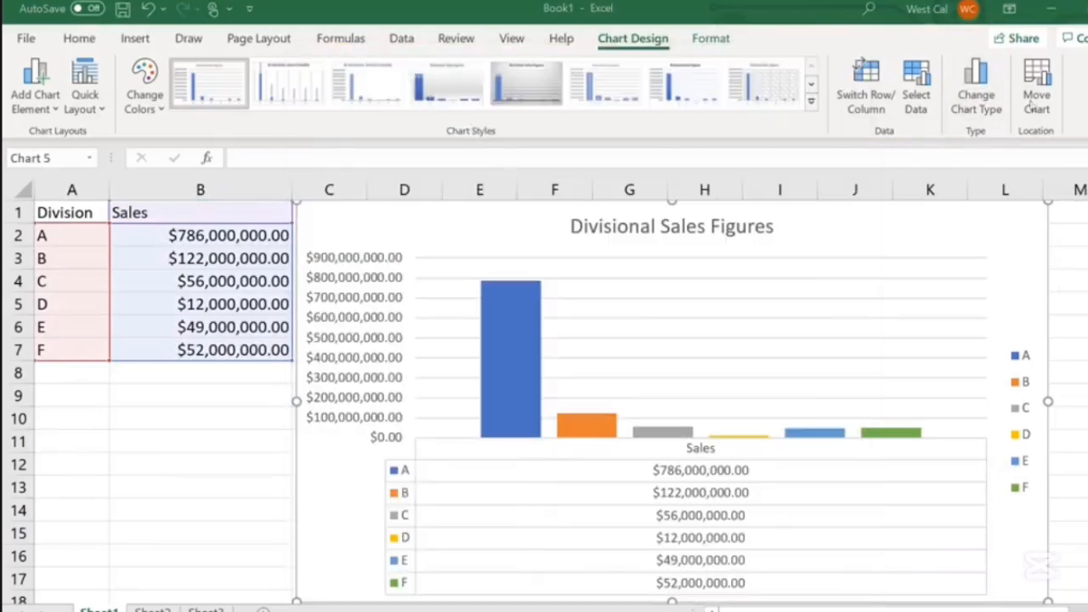
Select the monthly Sales column chart on the other sheet and fill its chart area with a light blue theme colour
click(1037, 100)
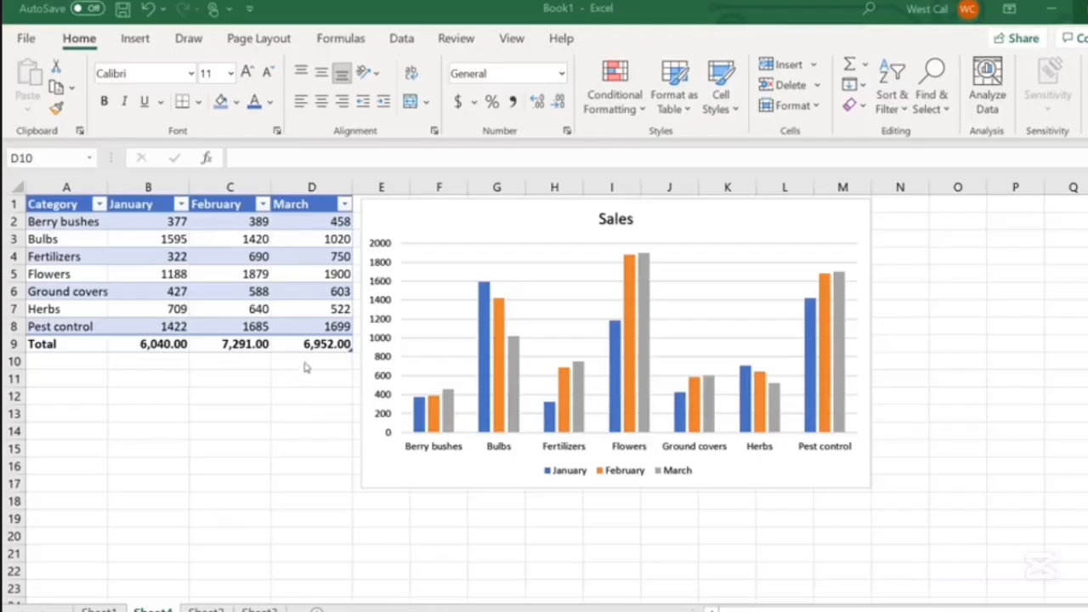
click(303, 364)
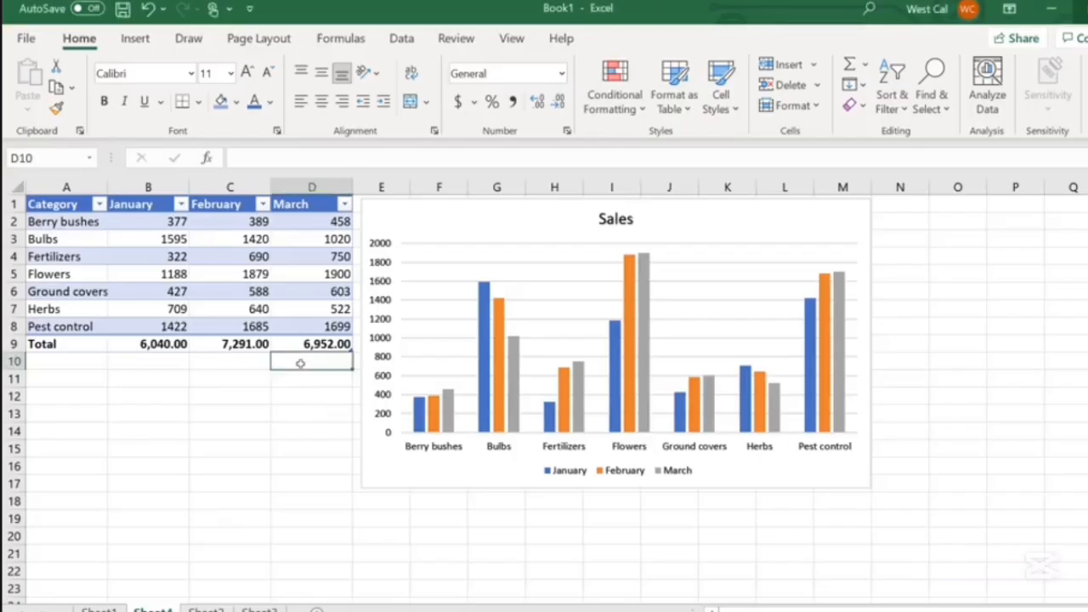
click(545, 228)
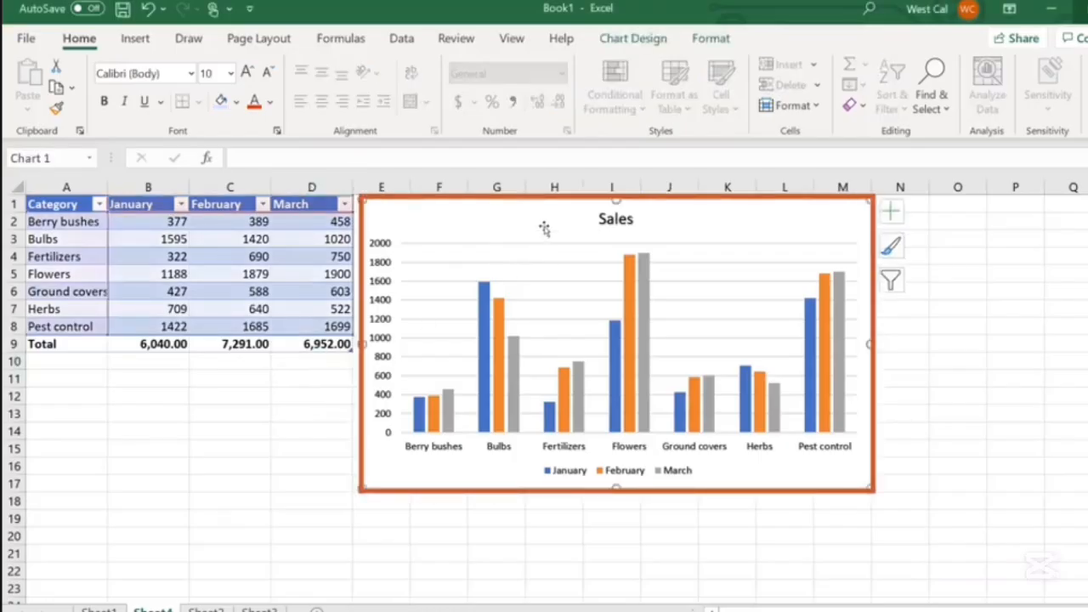
click(710, 38)
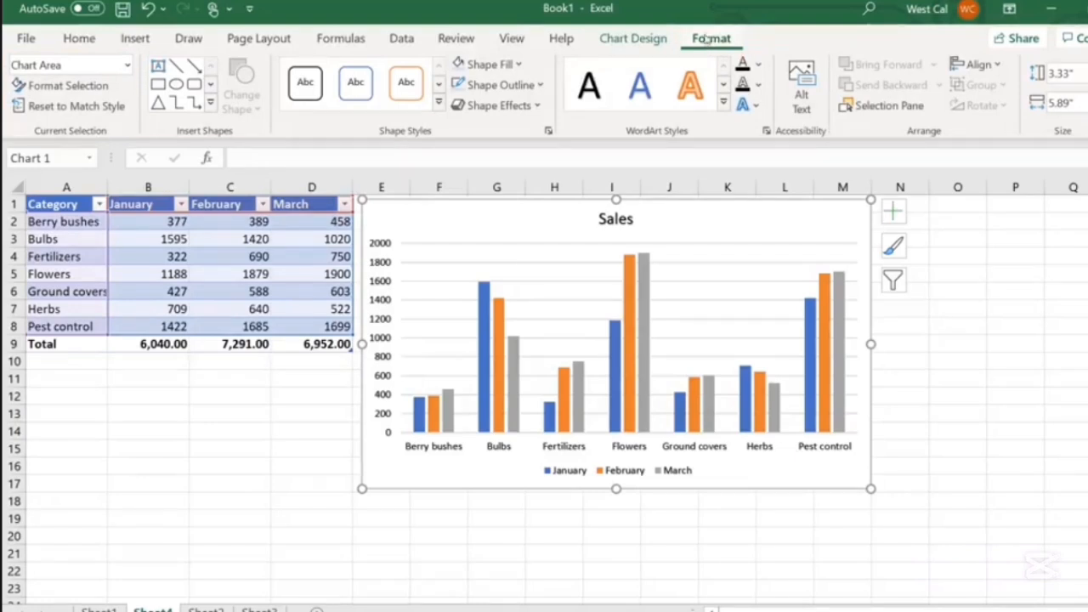
click(101, 85)
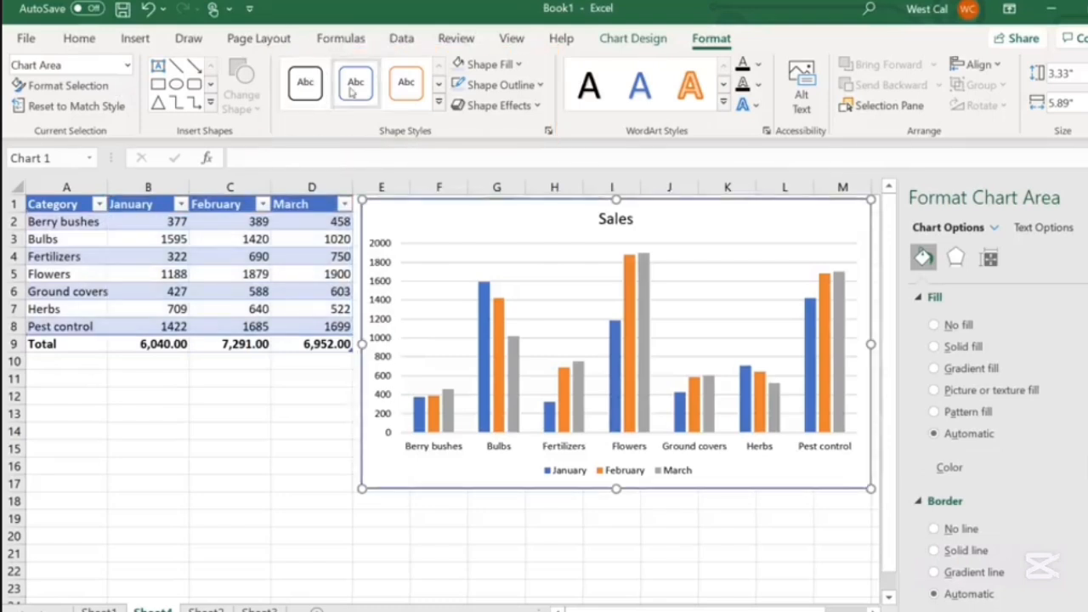
click(398, 88)
click(488, 63)
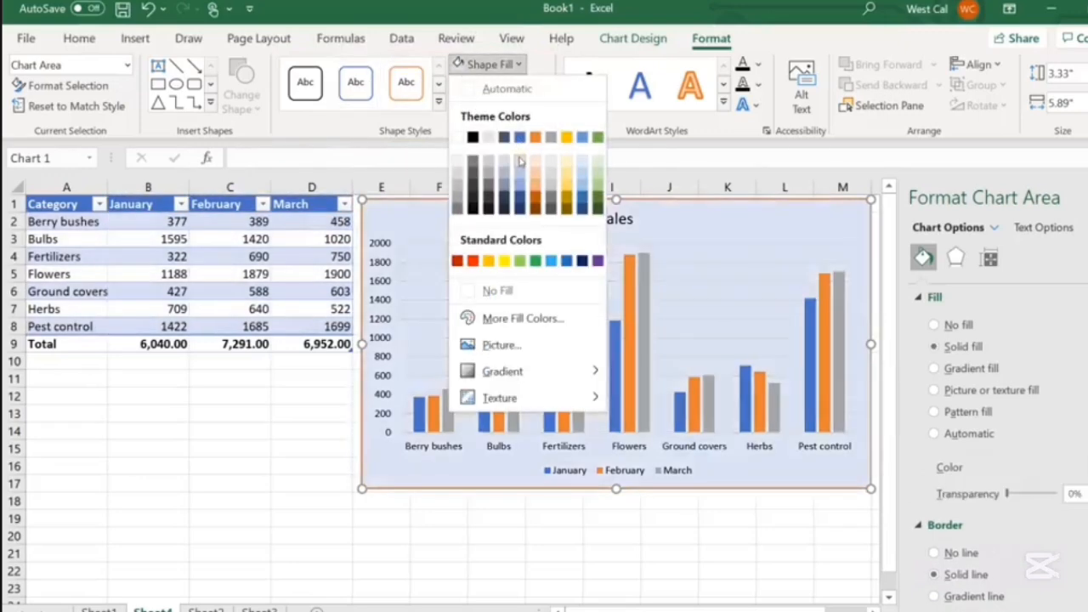
click(521, 162)
click(534, 84)
click(536, 159)
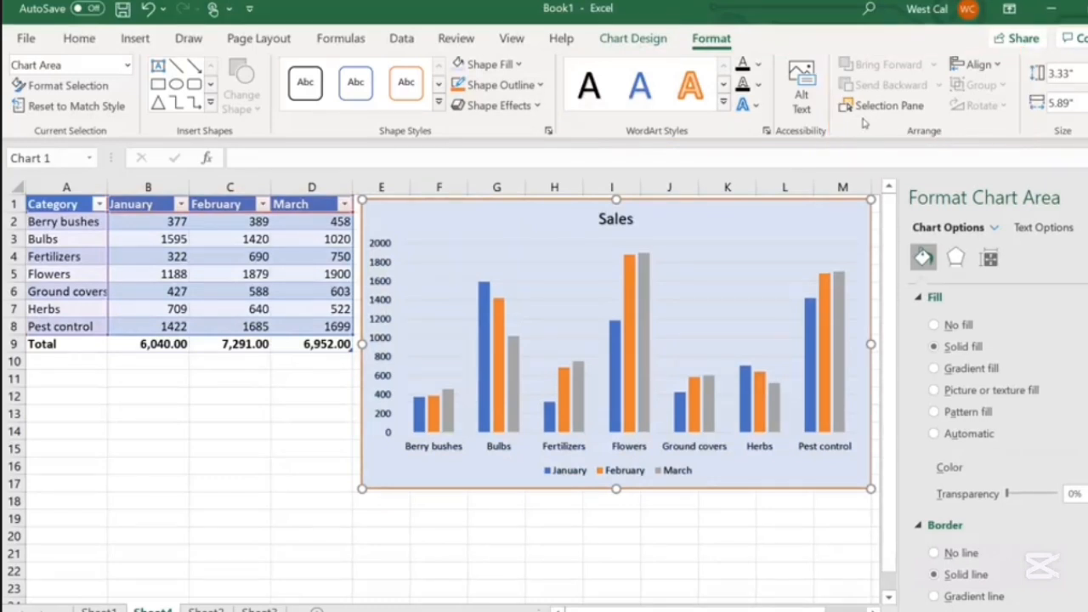
Set the monthly Sales chart's height to 3.5 inches
click(1059, 73)
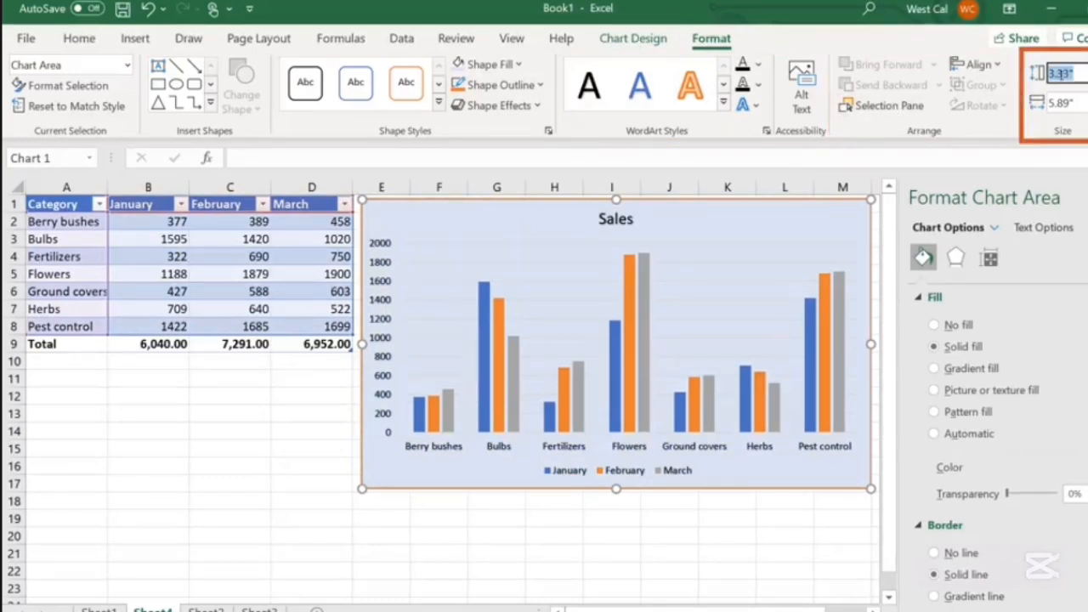
text(3.5)
key(Return)
click(1059, 103)
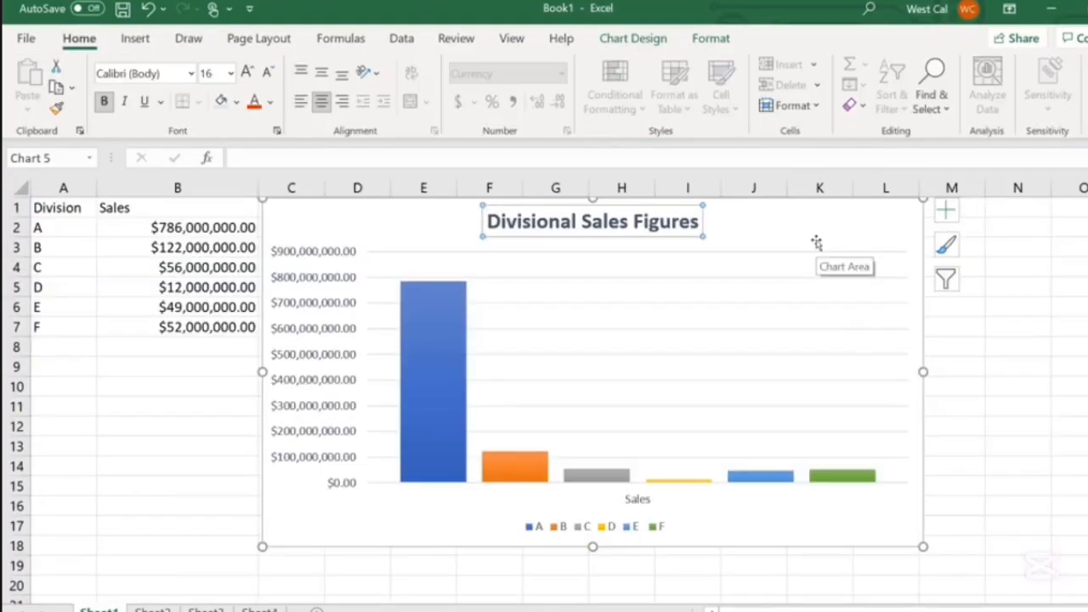
Browse the Add Chart Element options for data tables and legends on the Divisional Sales Figures chart
click(633, 38)
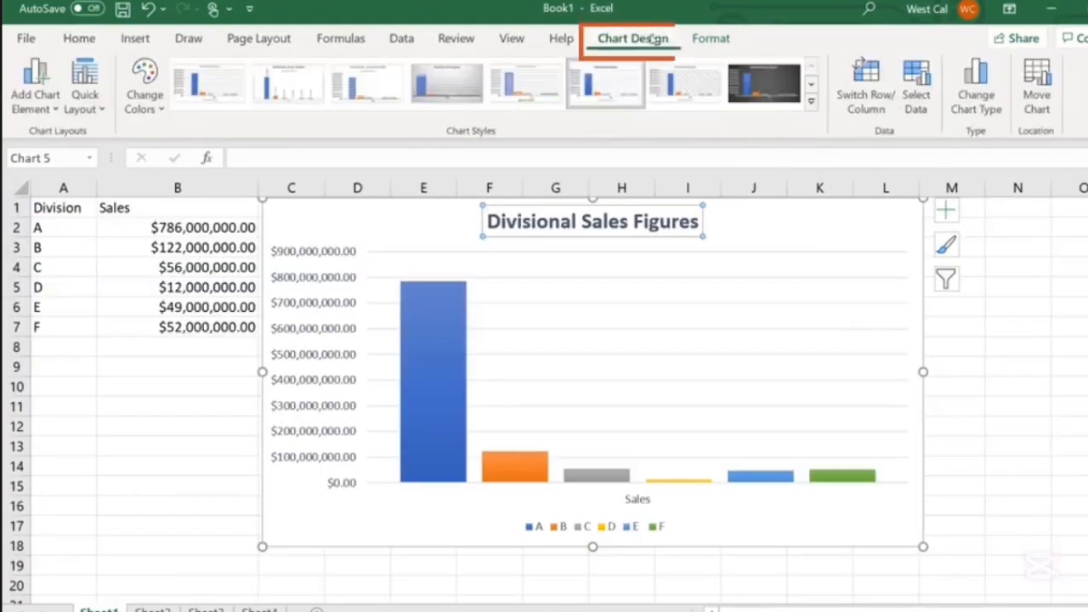
click(55, 109)
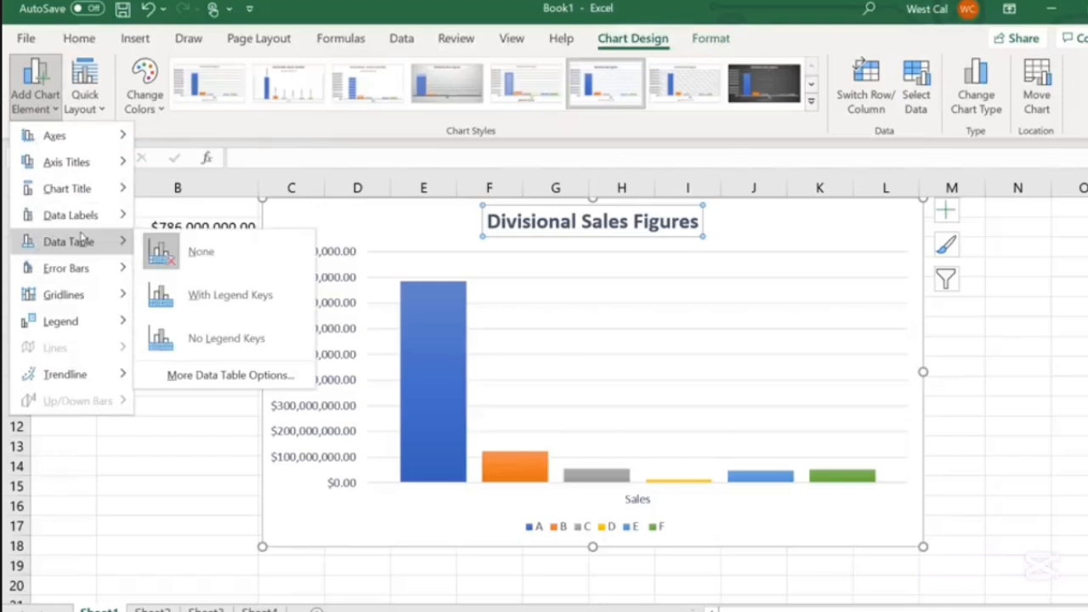
mouse_move(95, 323)
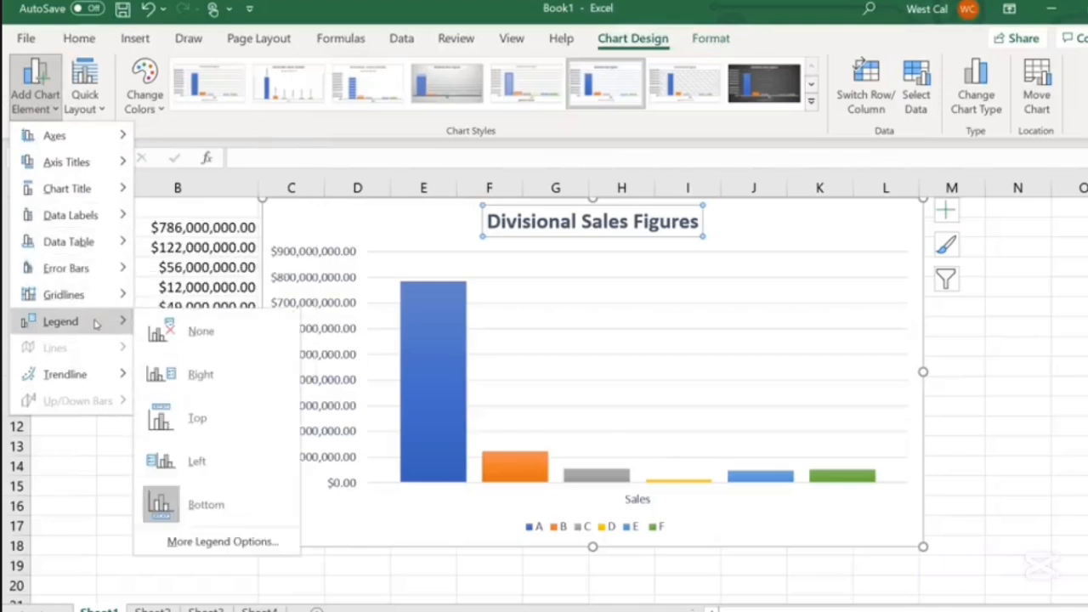
key(Escape)
key(Escape)
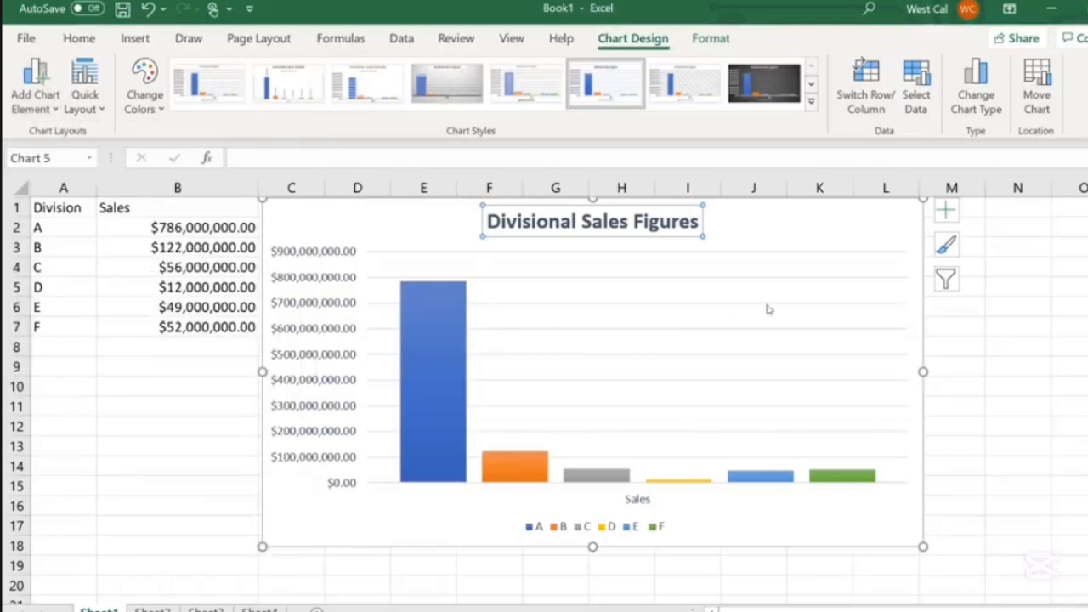
Add a data table to the Divisional Sales Figures chart from the chart elements list
click(950, 215)
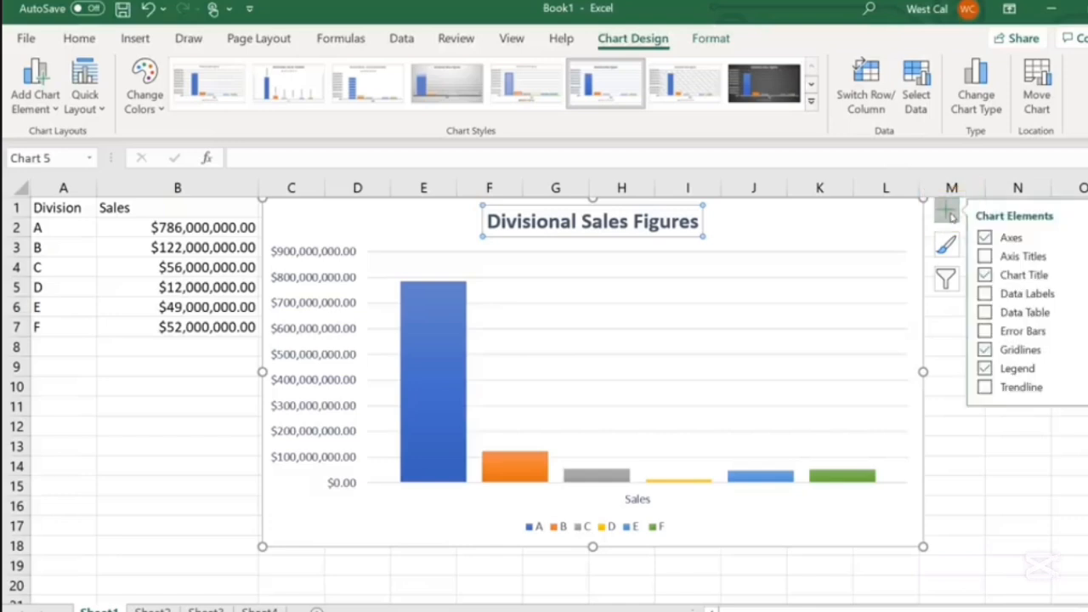
click(1013, 258)
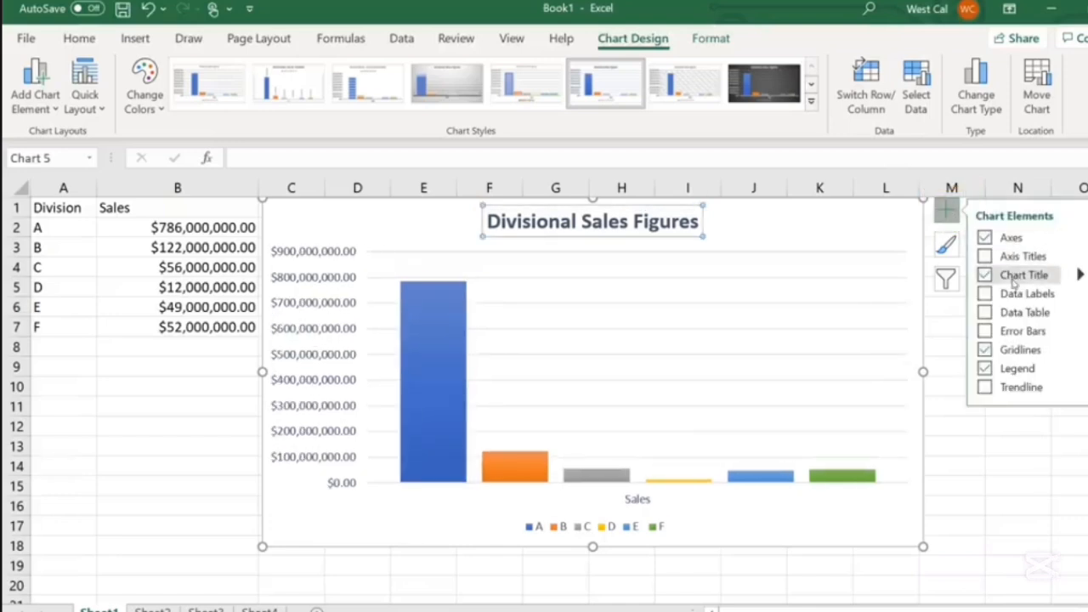
click(984, 313)
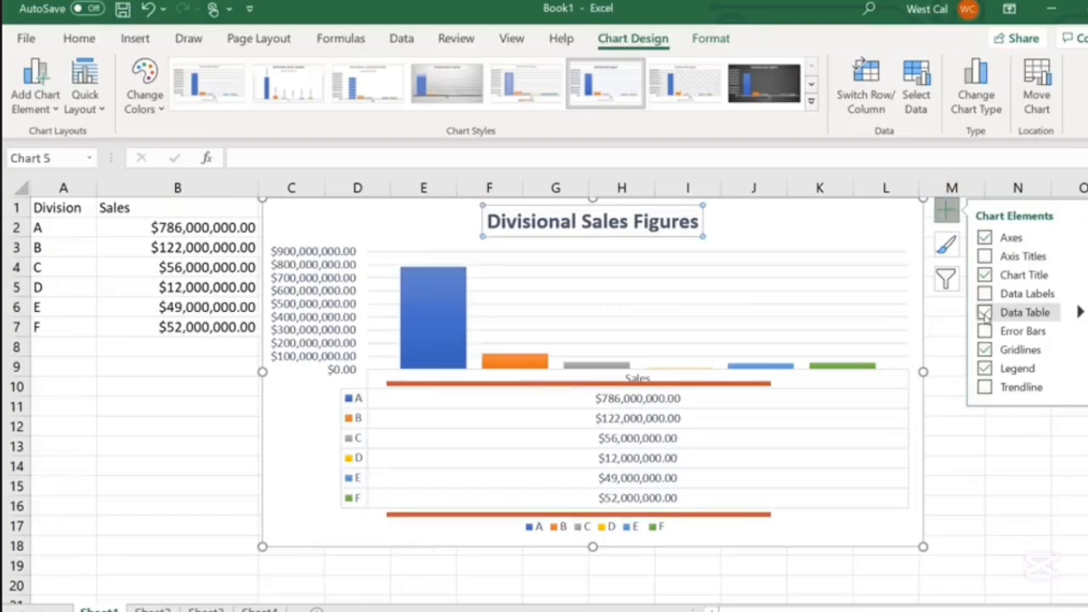